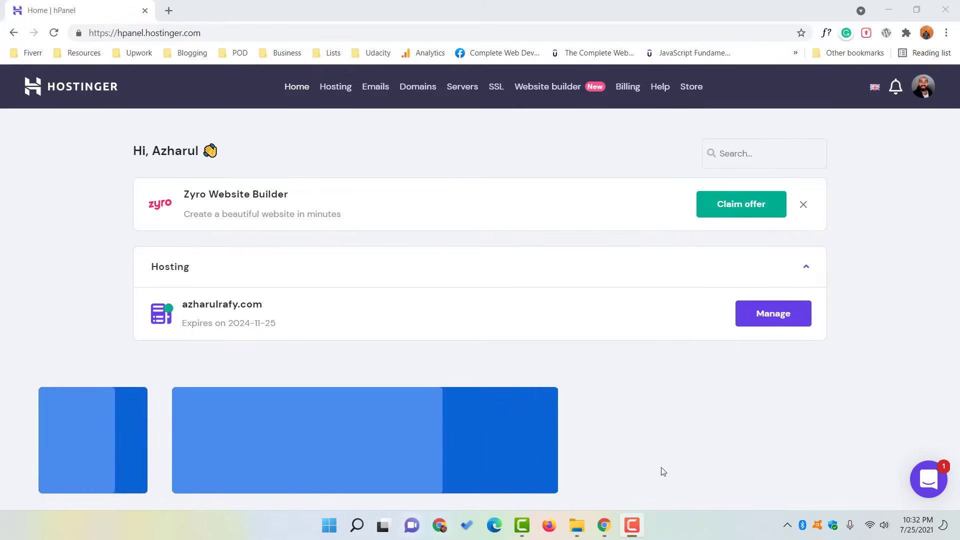
Switch to File Explorer and open index.html from the bootstrap-practice folder in the browser
left_click(888, 10)
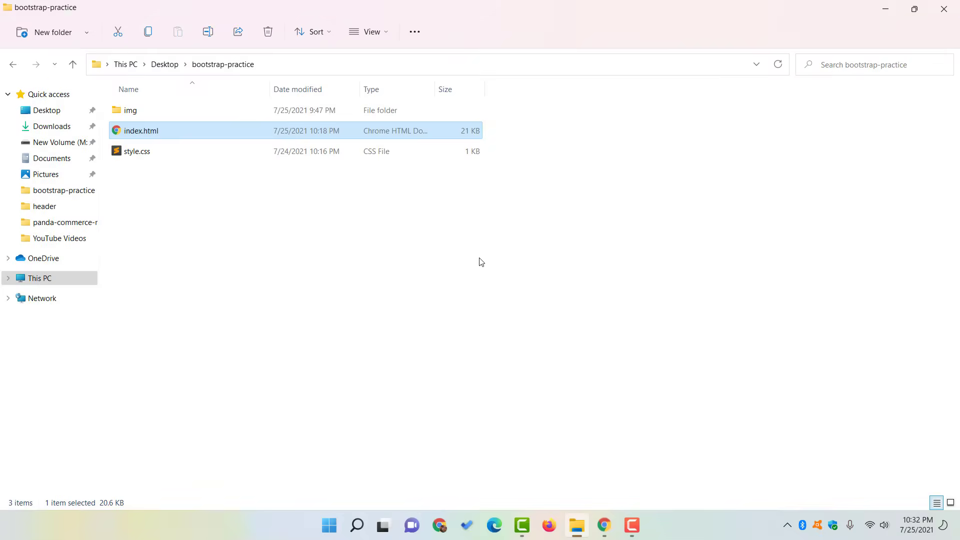
left_click(336, 246)
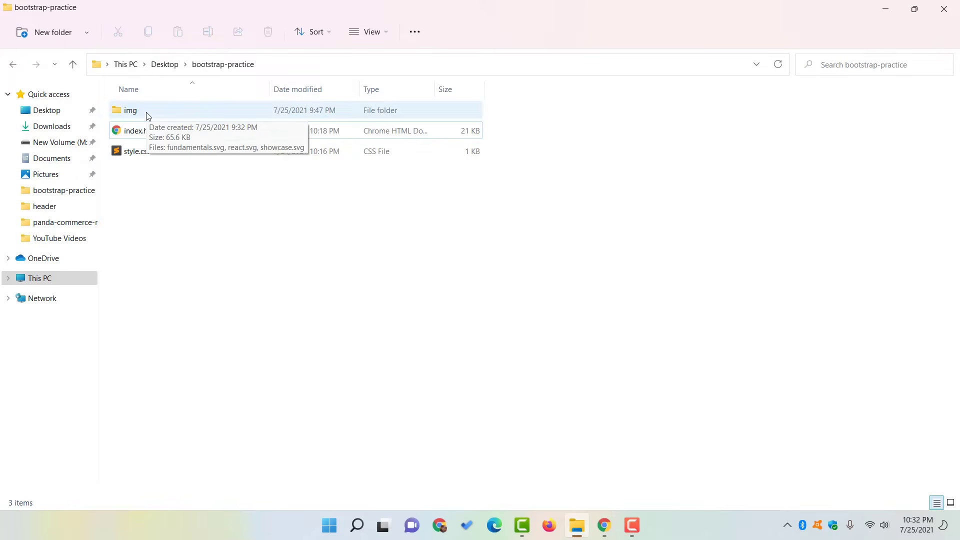
double_click(146, 135)
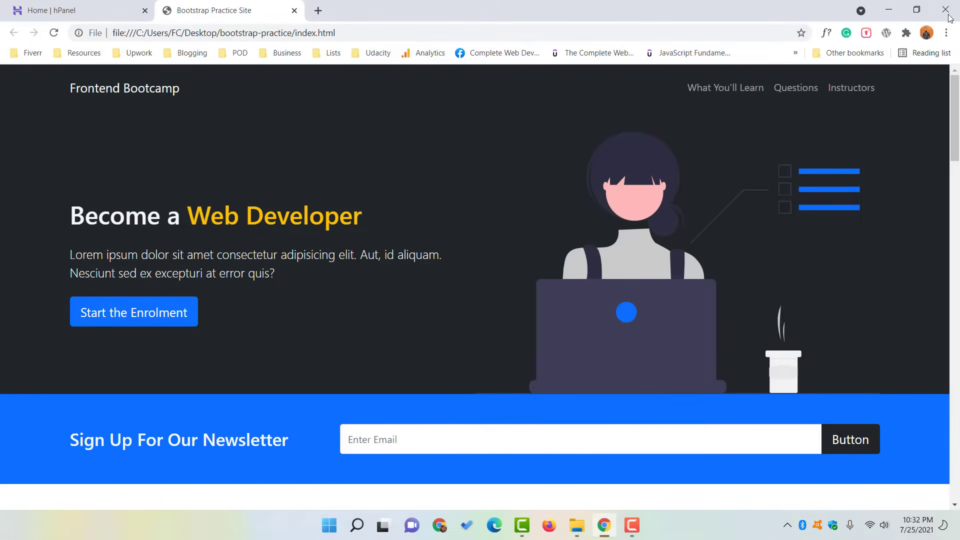
Look through the local Bootstrap practice page from its header to the instructors section and check its file address
scroll(356, 260, "down", 15)
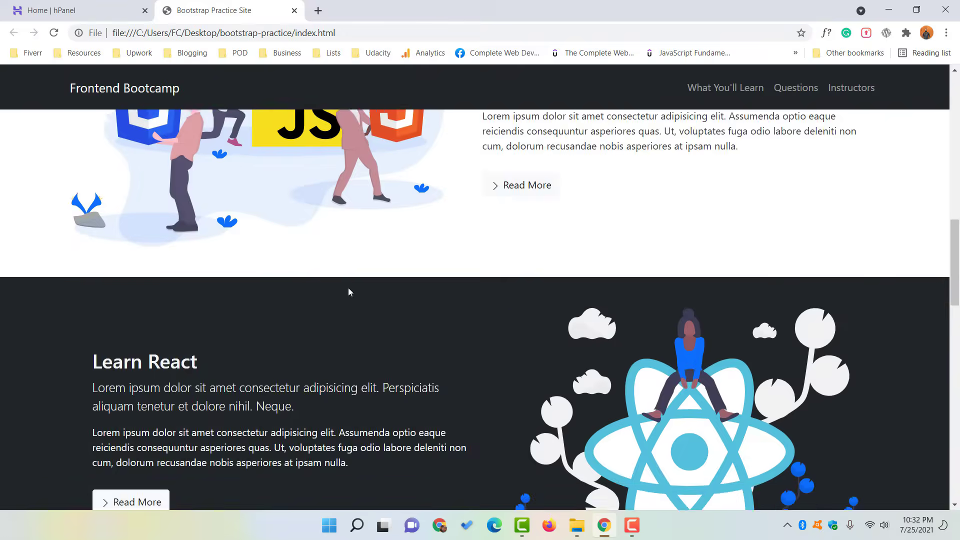
scroll(348, 291, "down", 8)
scroll(311, 358, "up", 19)
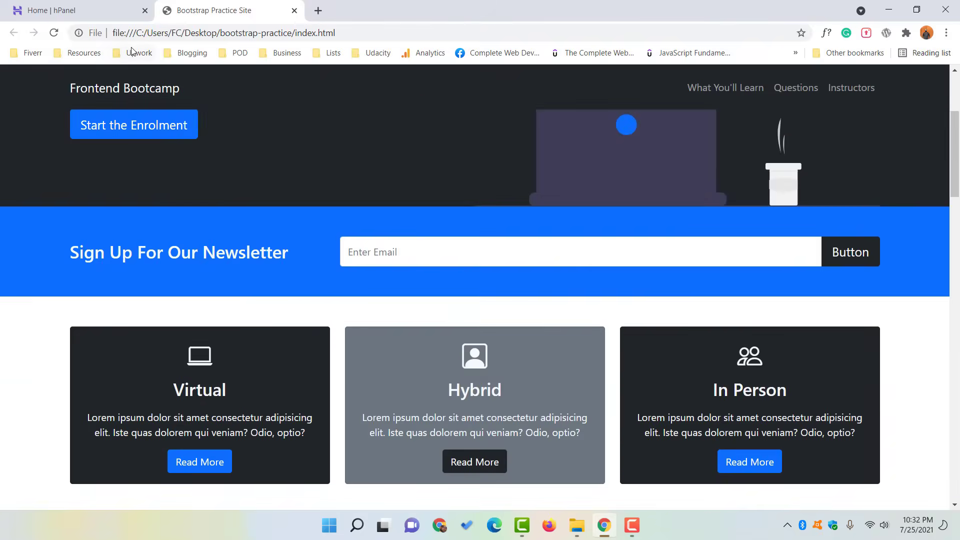
left_click_drag(152, 33, 136, 32)
left_click(67, 191)
scroll(60, 235, "up", 4)
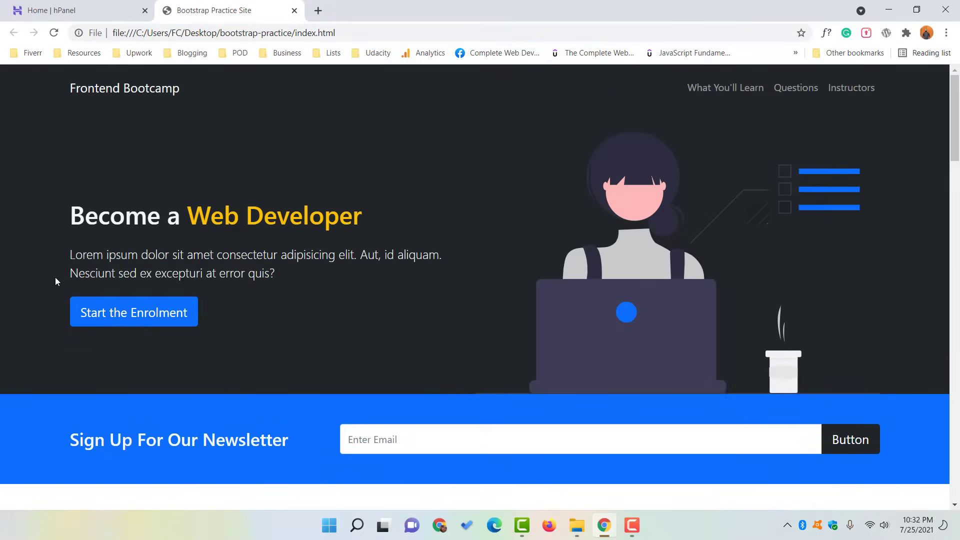
scroll(361, 200, "down", 15)
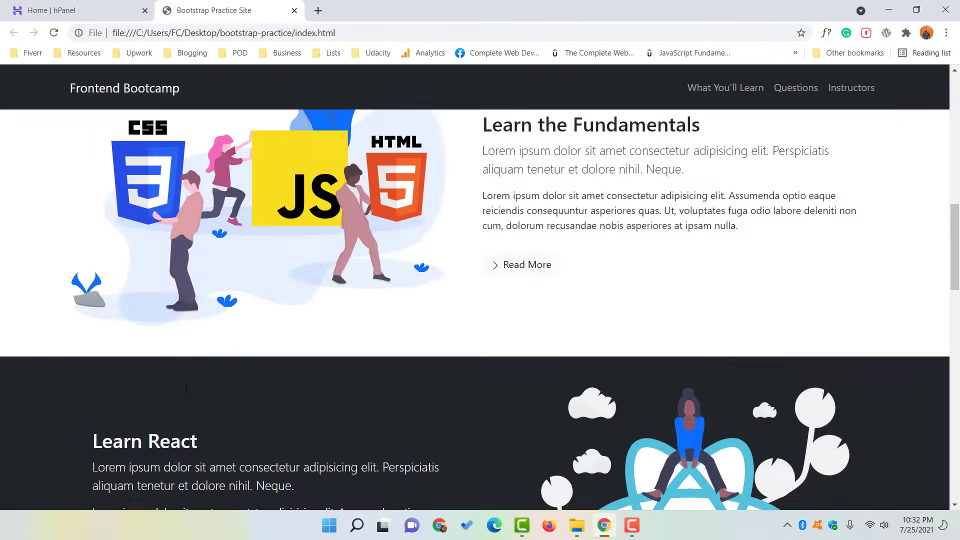
scroll(157, 395, "up", 16)
scroll(216, 314, "up", 2)
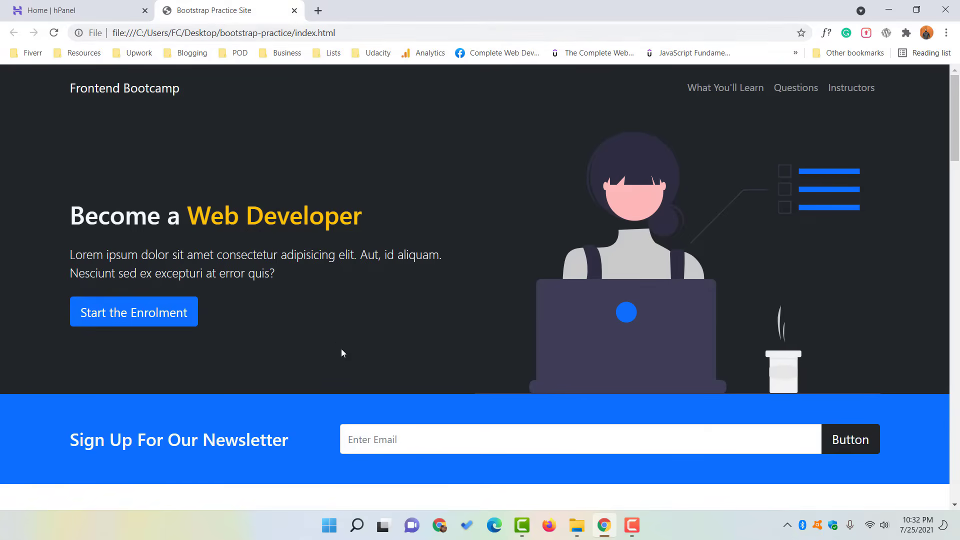
scroll(340, 349, "down", 20)
scroll(338, 337, "down", 10)
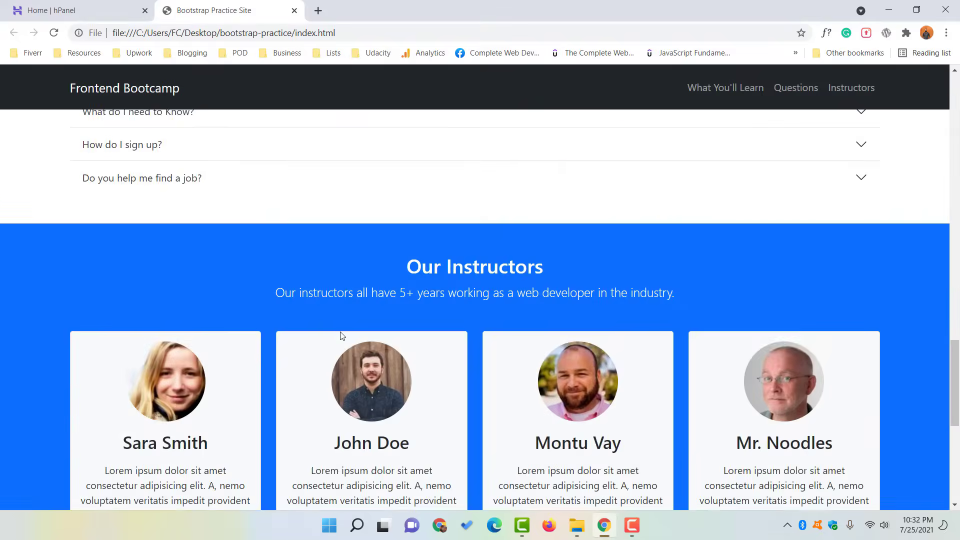
scroll(265, 326, "up", 20)
scroll(267, 327, "up", 7)
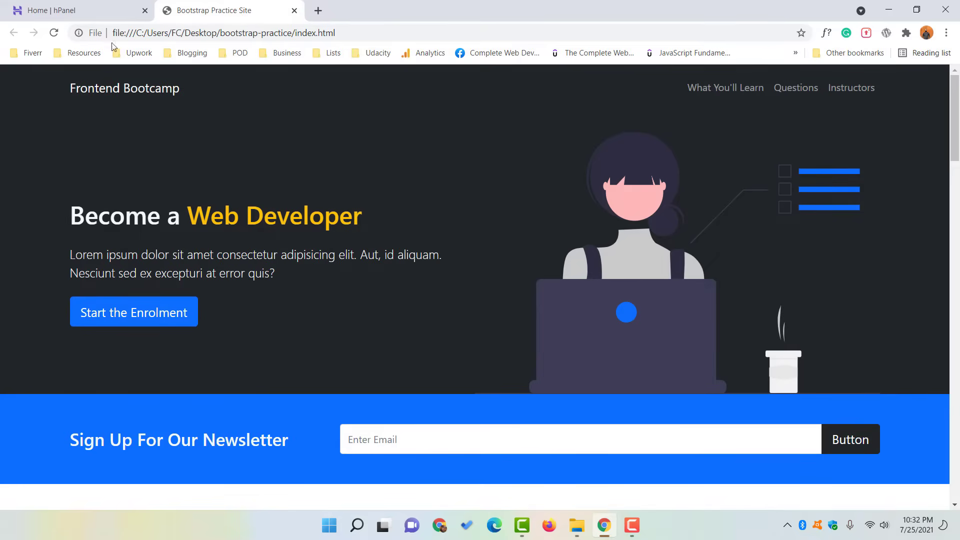
Return to the Hostinger panel, manage the hosting account and open its Subdomains page
left_click(82, 10)
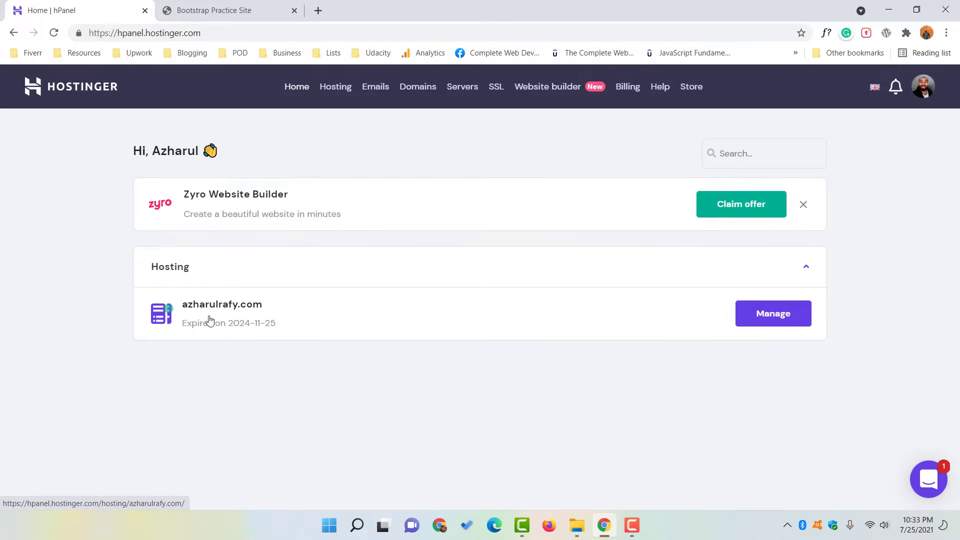
left_click(781, 322)
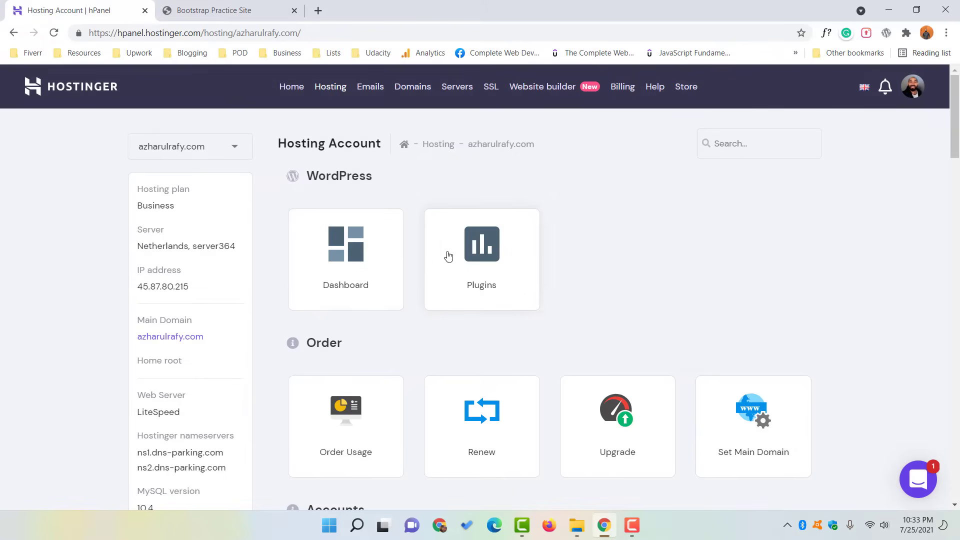
left_click_drag(956, 109, 956, 353)
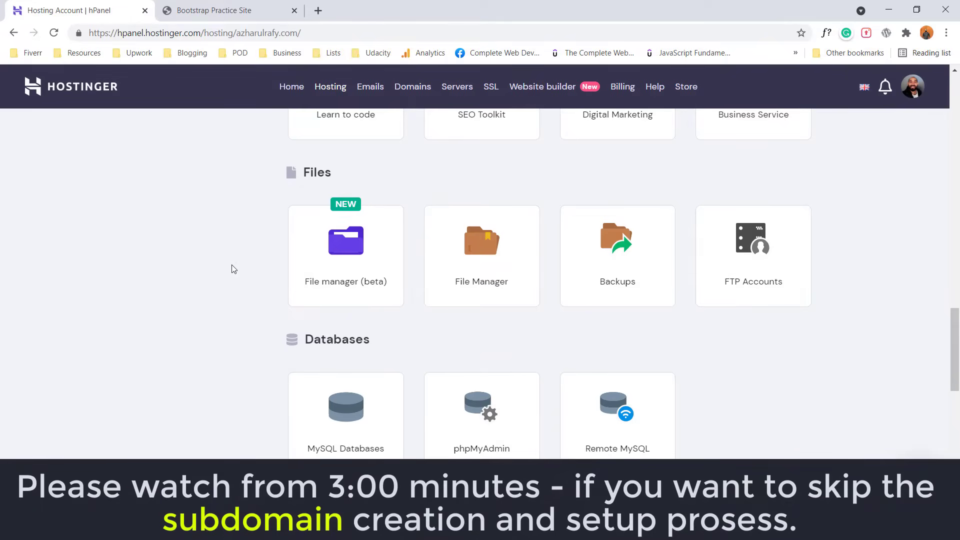
scroll(231, 269, "up", 2)
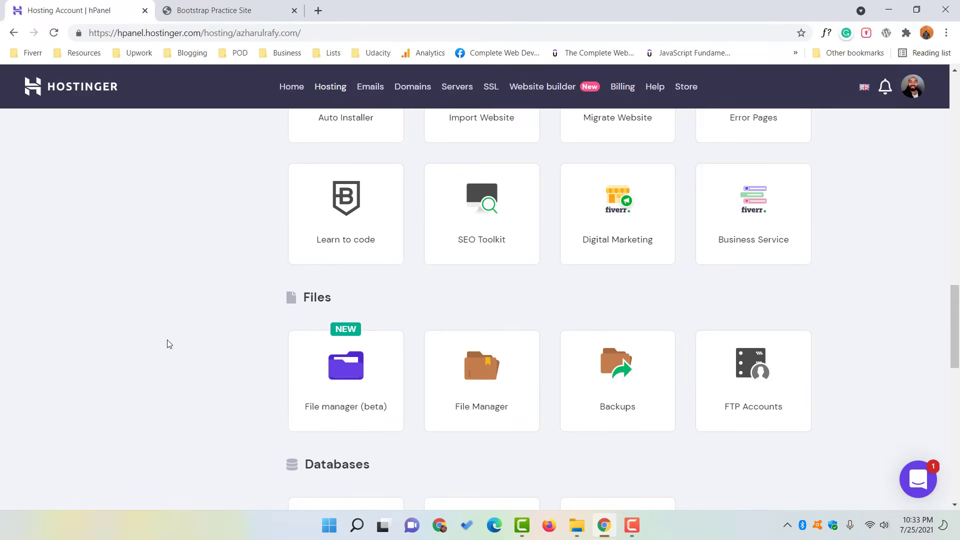
left_click_drag(954, 324, 904, 232)
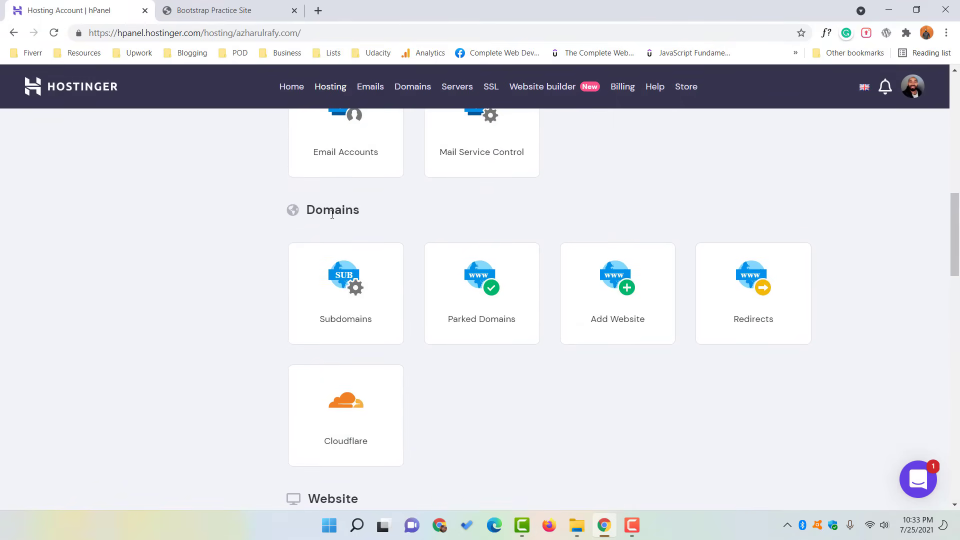
left_click(347, 295)
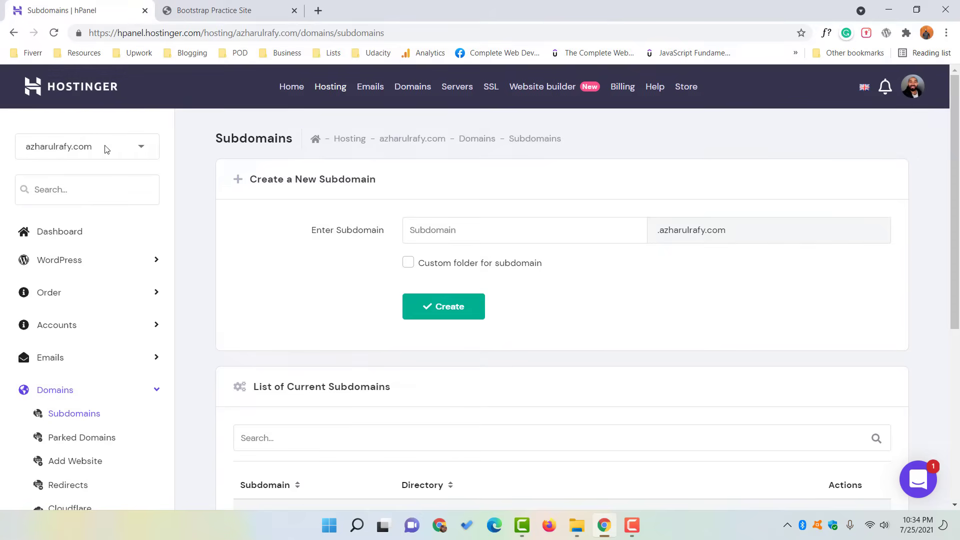
Create the subdomain bootstrap1 with the custom folder bootstrap1 under /public_html/
left_click(478, 226)
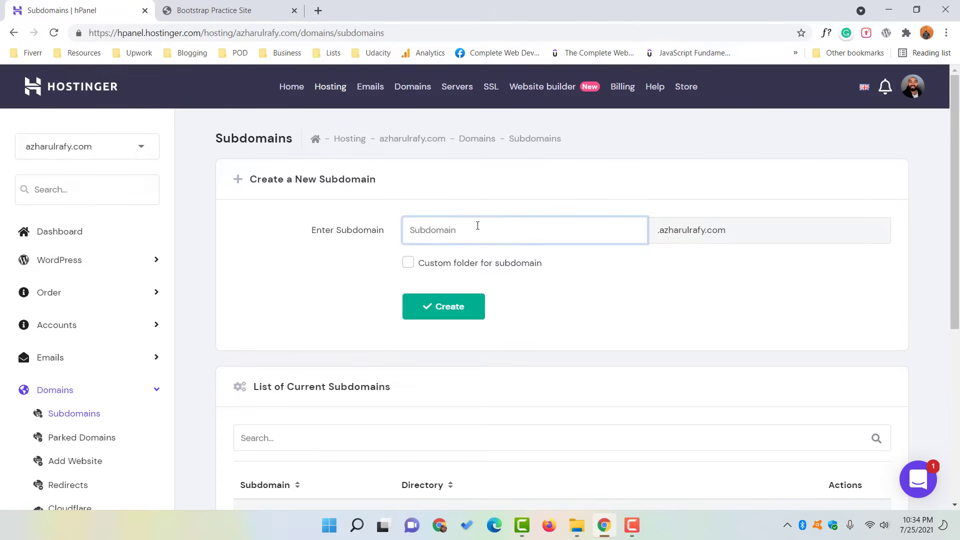
type("bootstrap1")
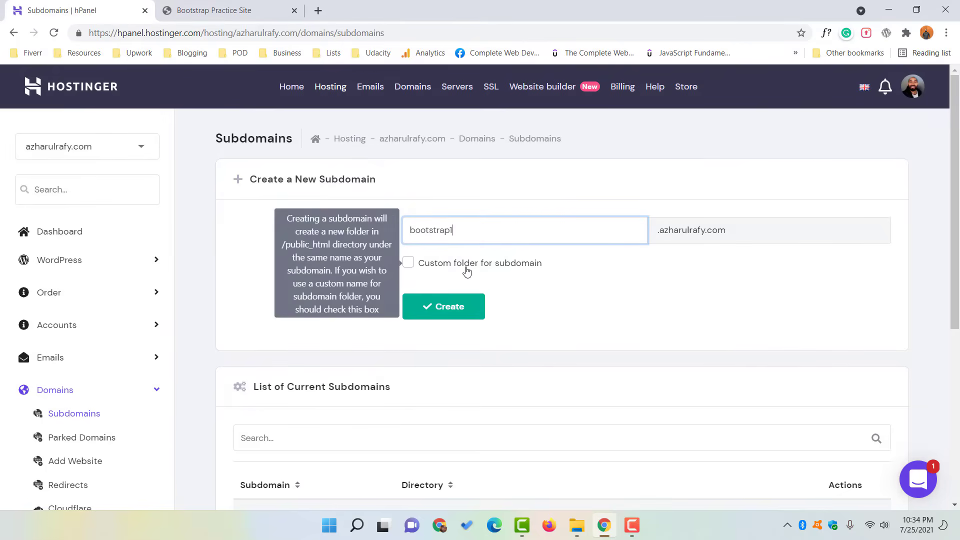
left_click(439, 270)
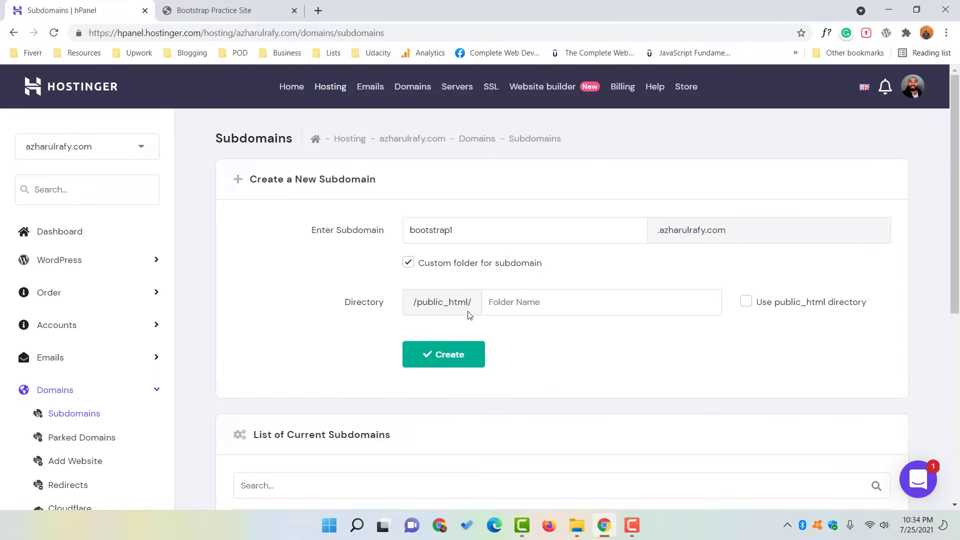
left_click(523, 301)
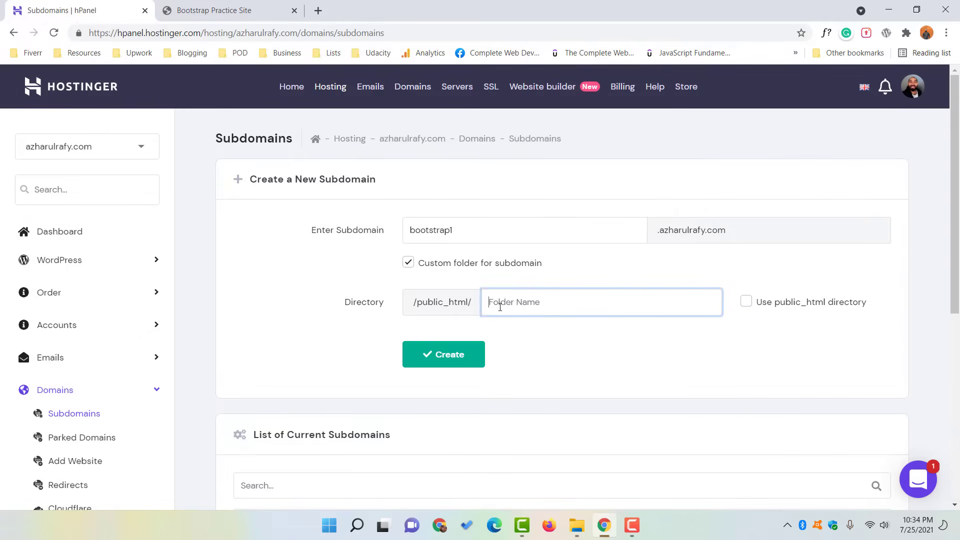
left_click(419, 241)
double_click(419, 241)
key("ctrl+c")
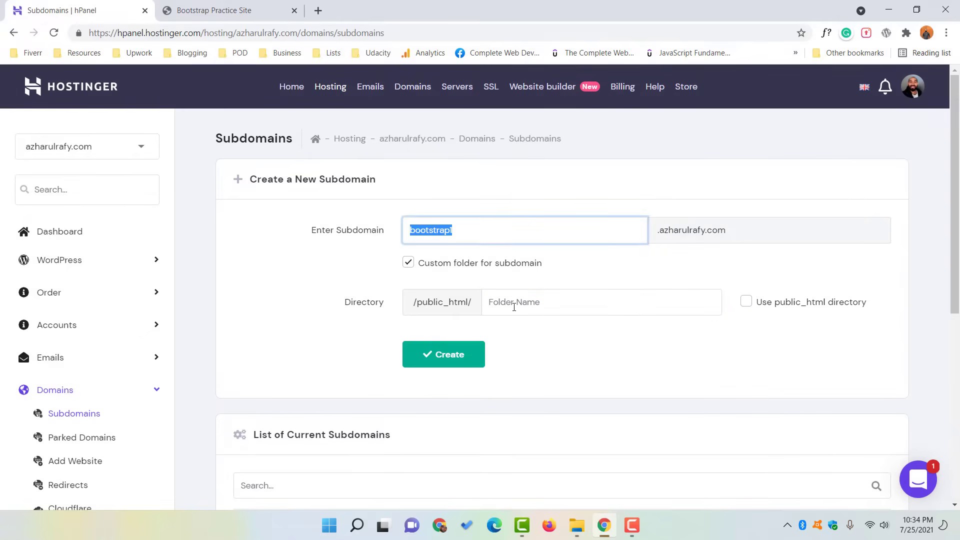
left_click(515, 307)
key("ctrl+v")
left_click(565, 328)
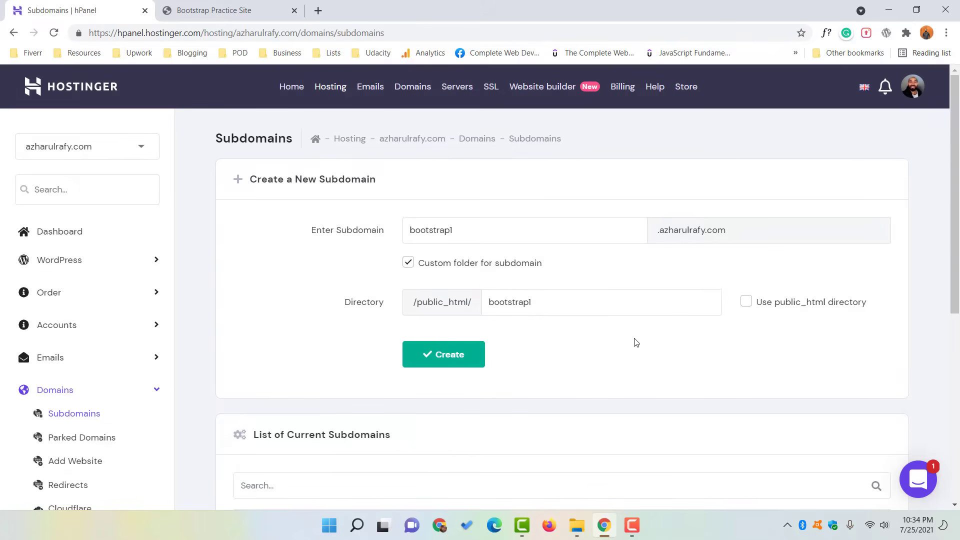
left_click(435, 362)
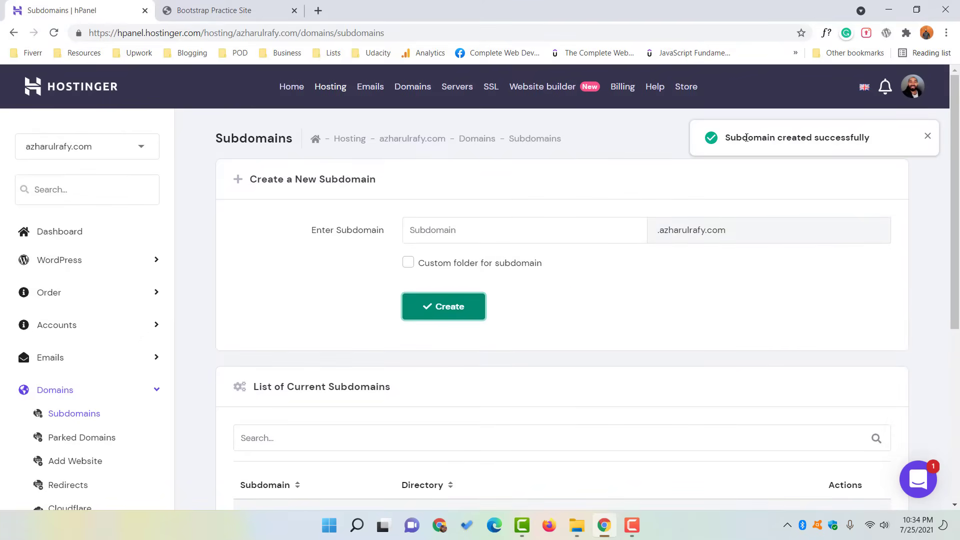
Visit the bootstrap1 subdomain in a new browser tab and look over its default page
left_click(318, 10)
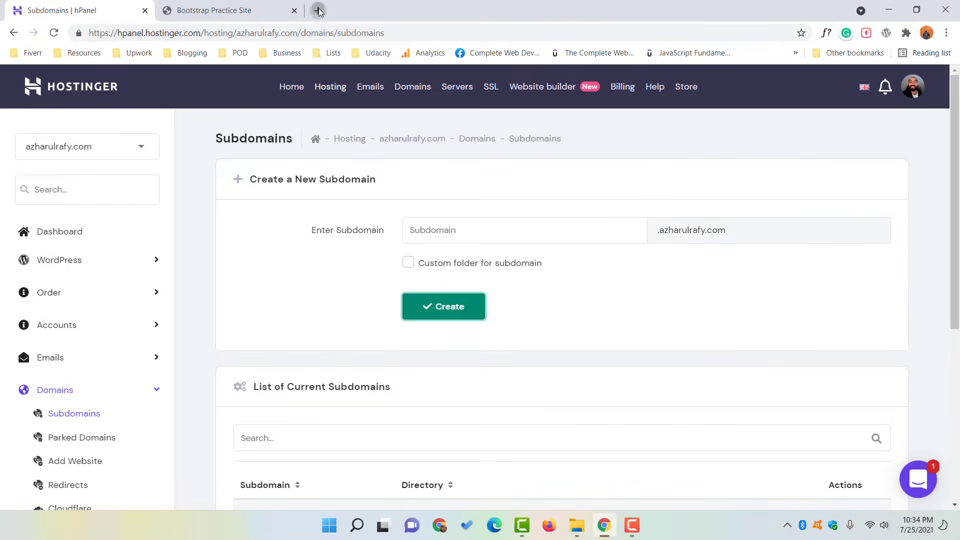
type("boots")
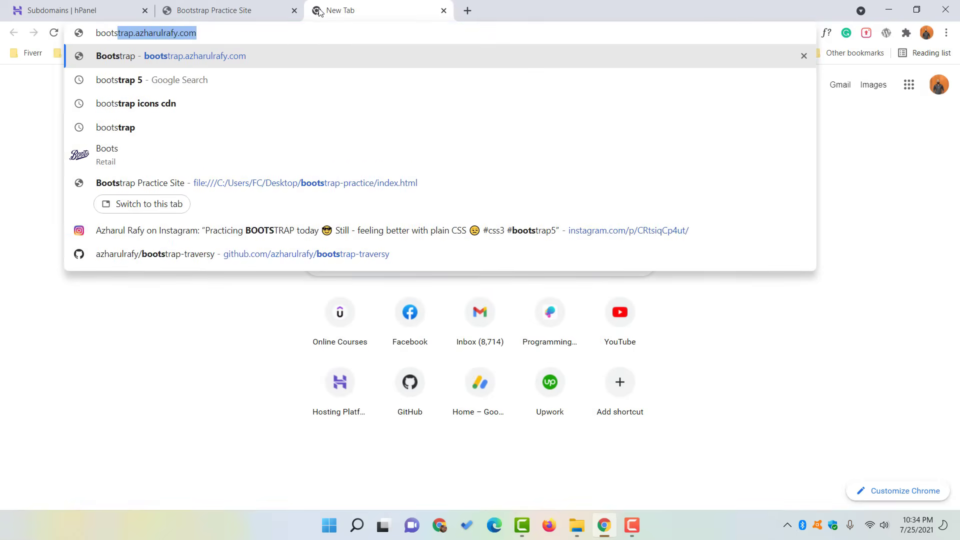
type("trap1.")
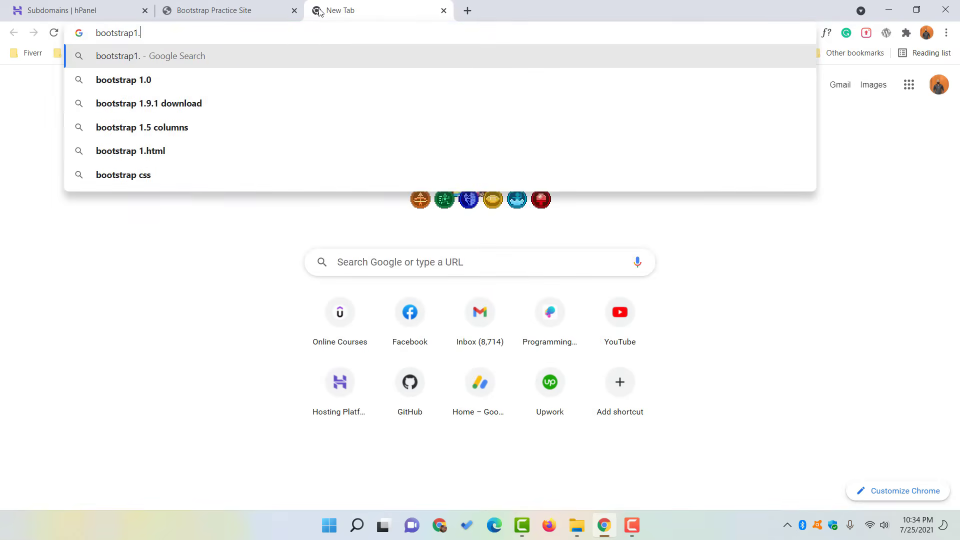
type("azharulrafy.com")
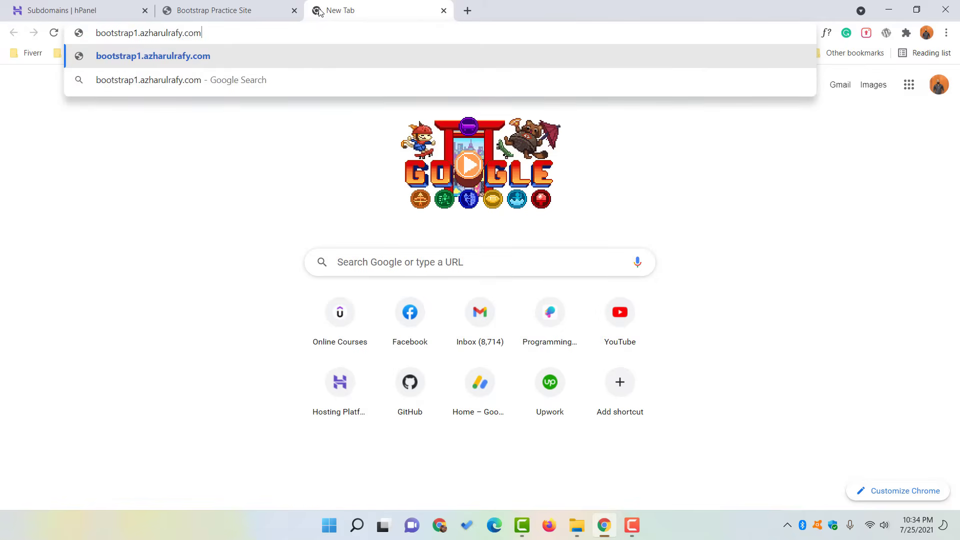
key("Return")
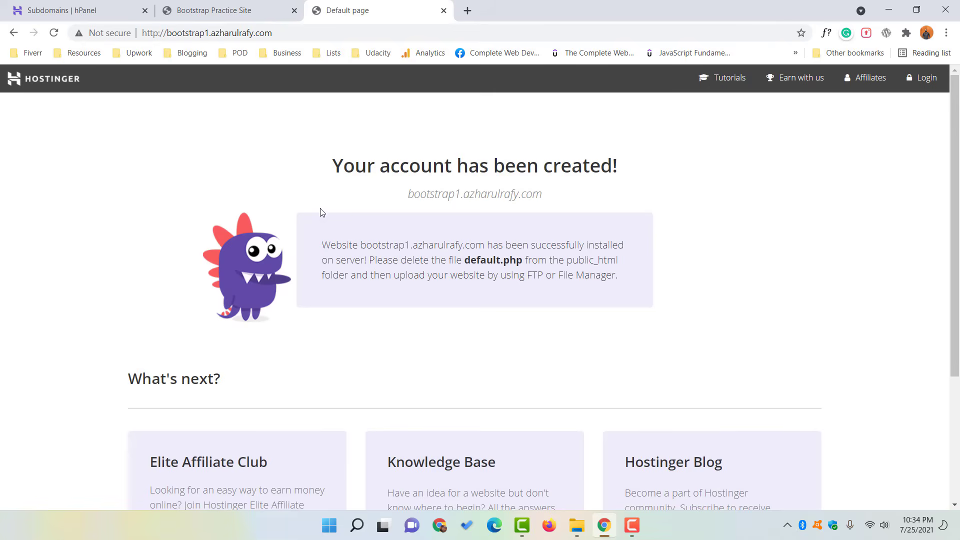
scroll(300, 342, "down", 4)
scroll(246, 336, "up", 4)
Open the hosting account's File manager (beta) from the Hostinger panel and go to the public_html/bootstrap1 folder
left_click(92, 9)
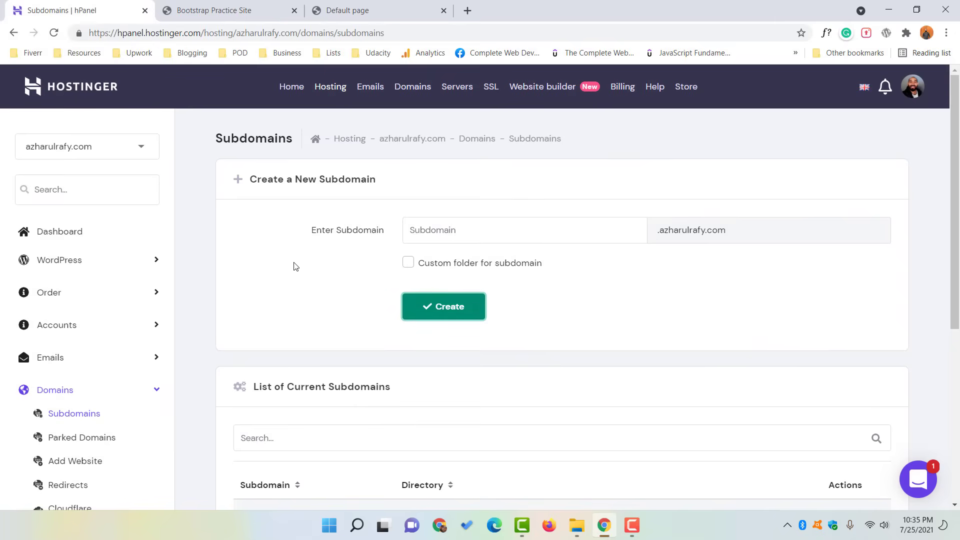
left_click(291, 90)
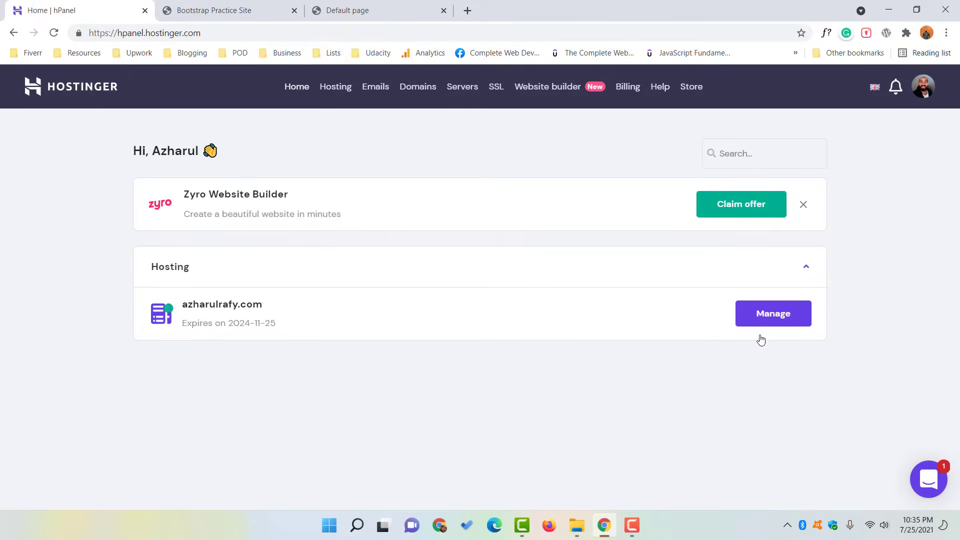
left_click(784, 320)
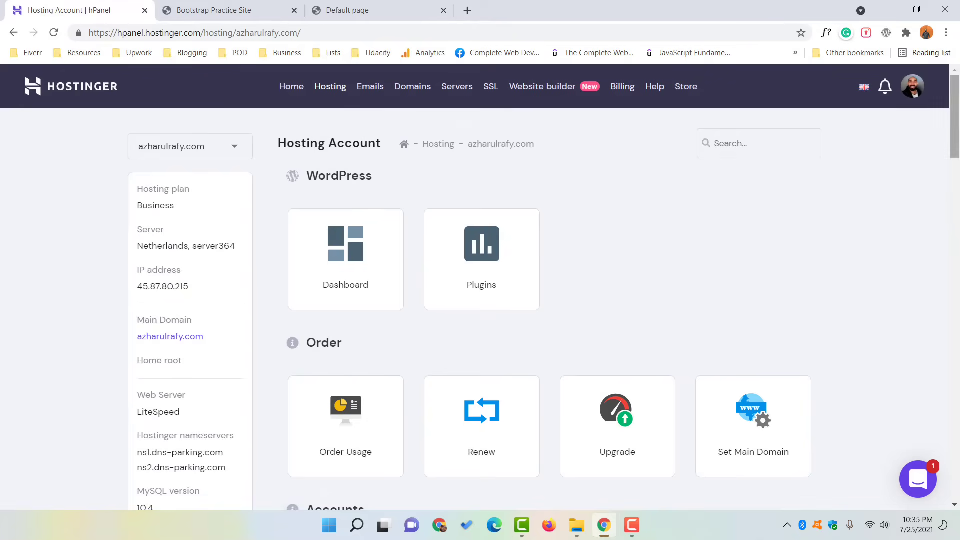
left_click_drag(955, 138, 957, 260)
scroll(322, 244, "down", 10)
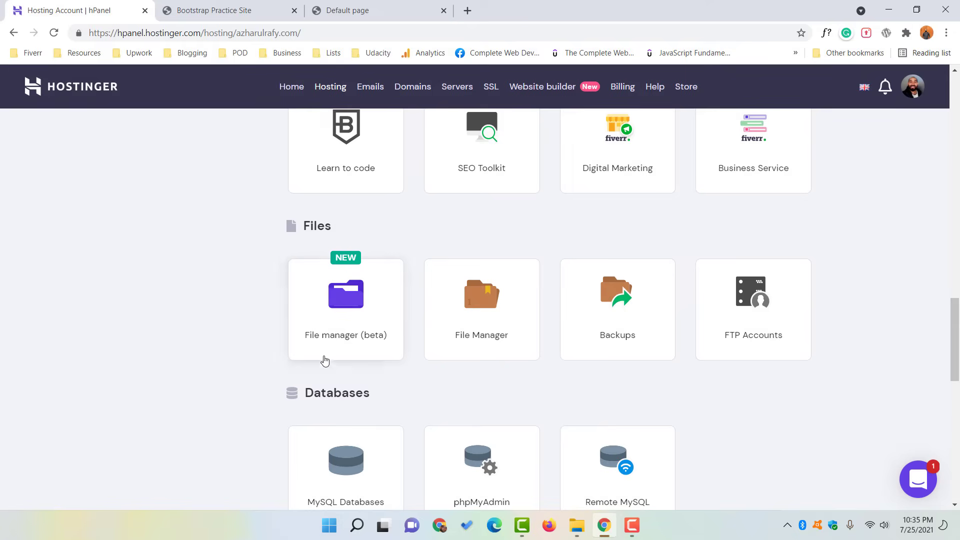
left_click(346, 306)
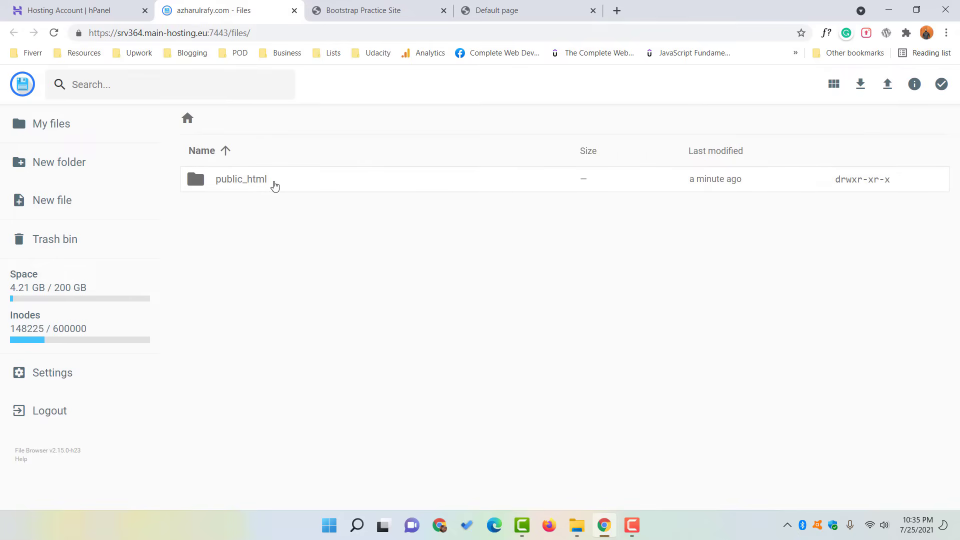
double_click(253, 183)
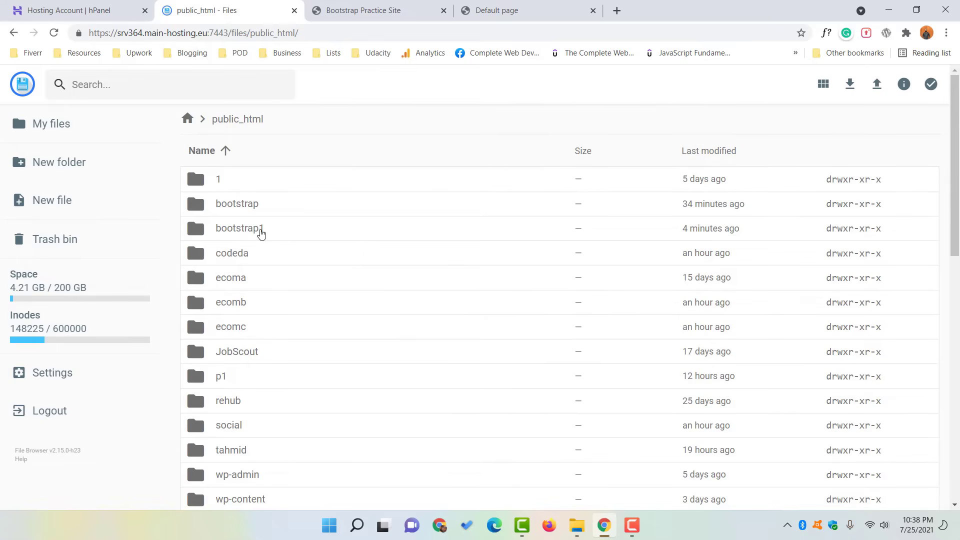
double_click(243, 232)
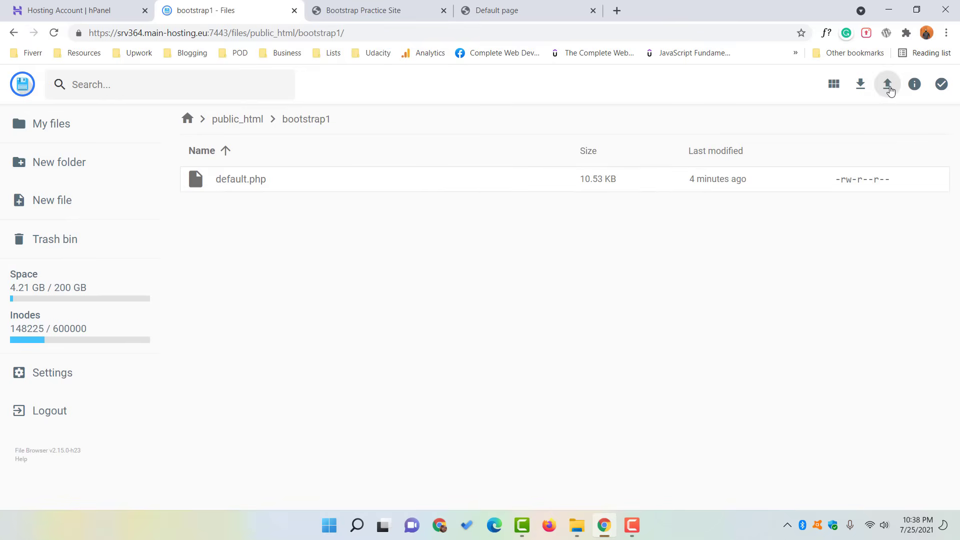
Upload the bootstrap-practice folder from the Desktop into the public_html/bootstrap1 folder
left_click(889, 86)
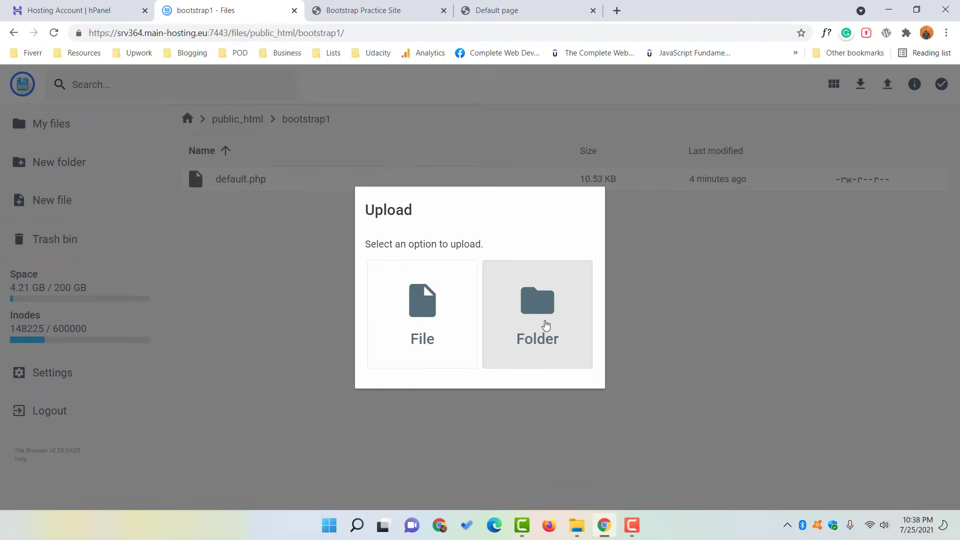
left_click(543, 322)
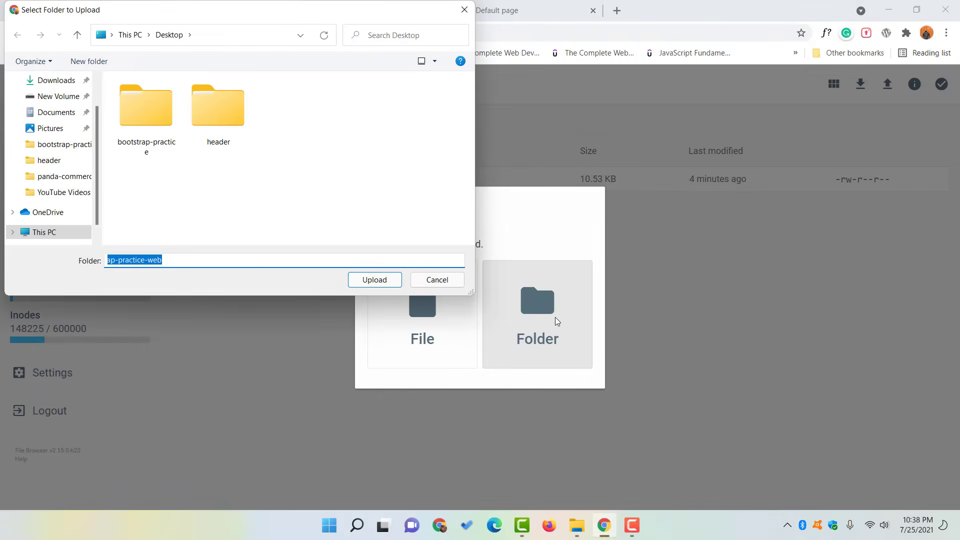
left_click(144, 159)
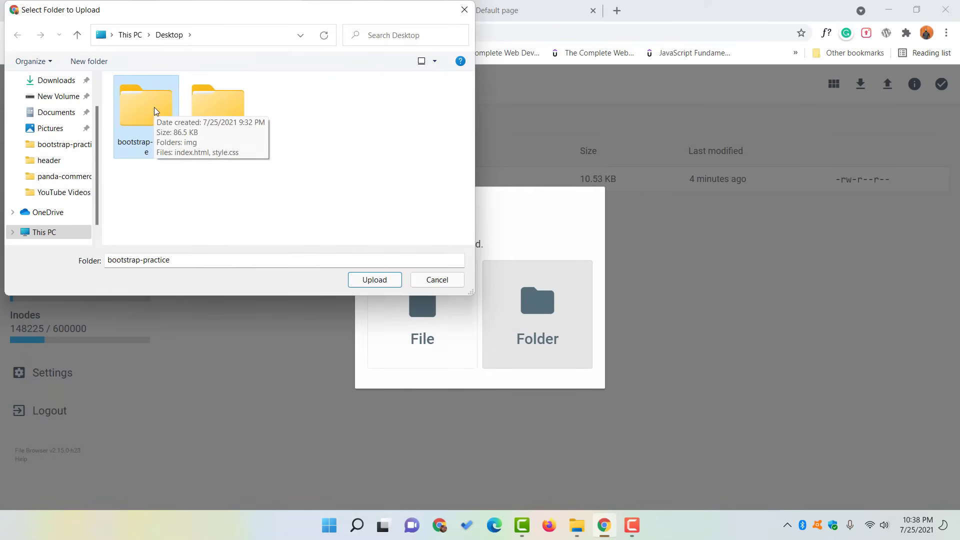
left_click(367, 280)
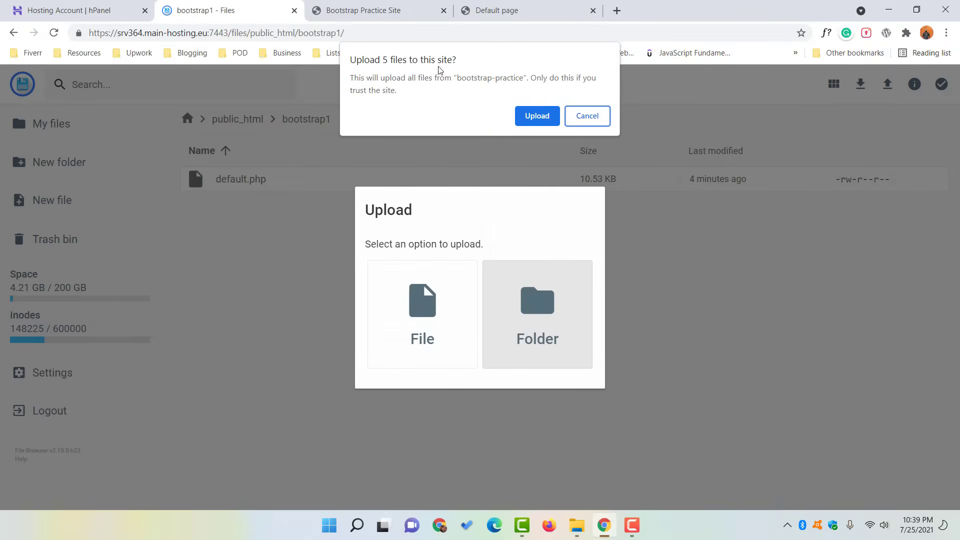
left_click(536, 115)
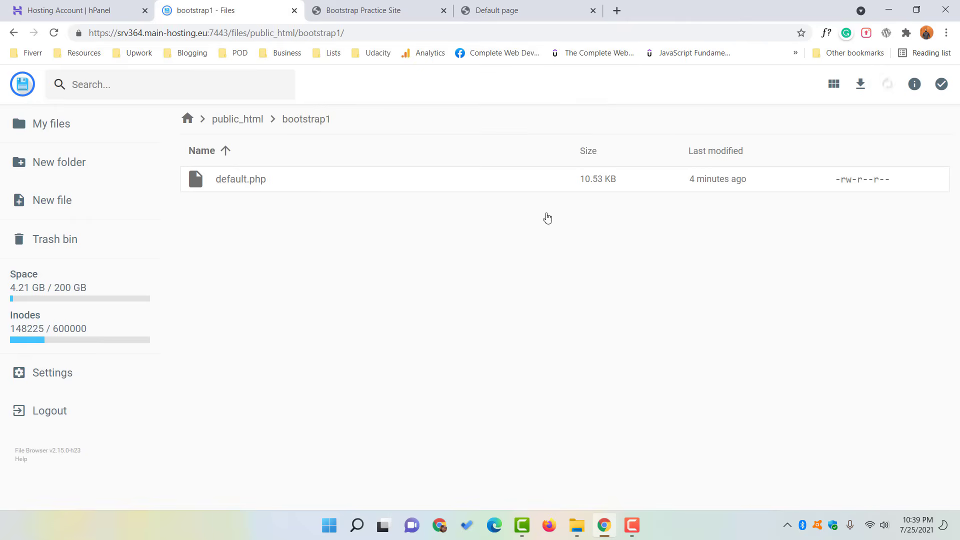
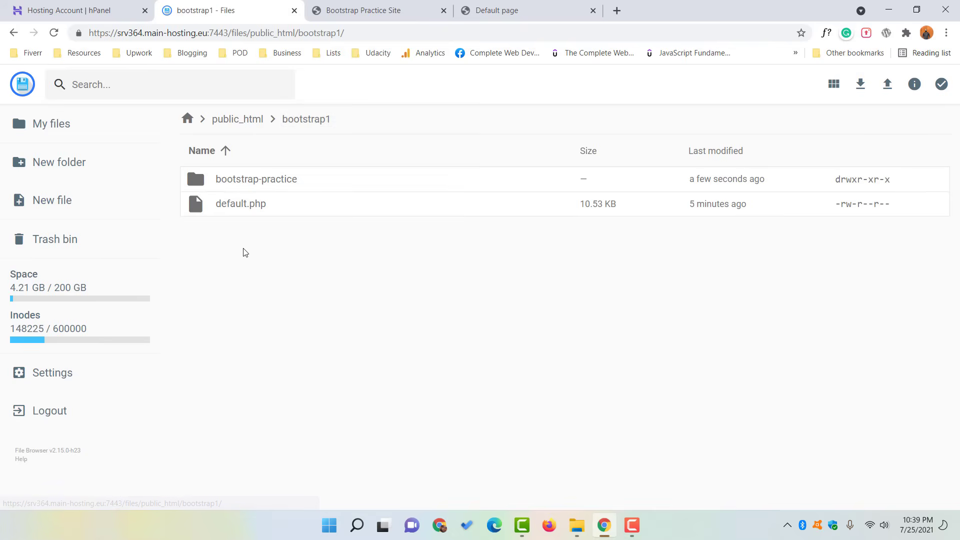
Move img, index.html and style.css out of the uploaded bootstrap-practice folder into public_html/bootstrap1
double_click(240, 184)
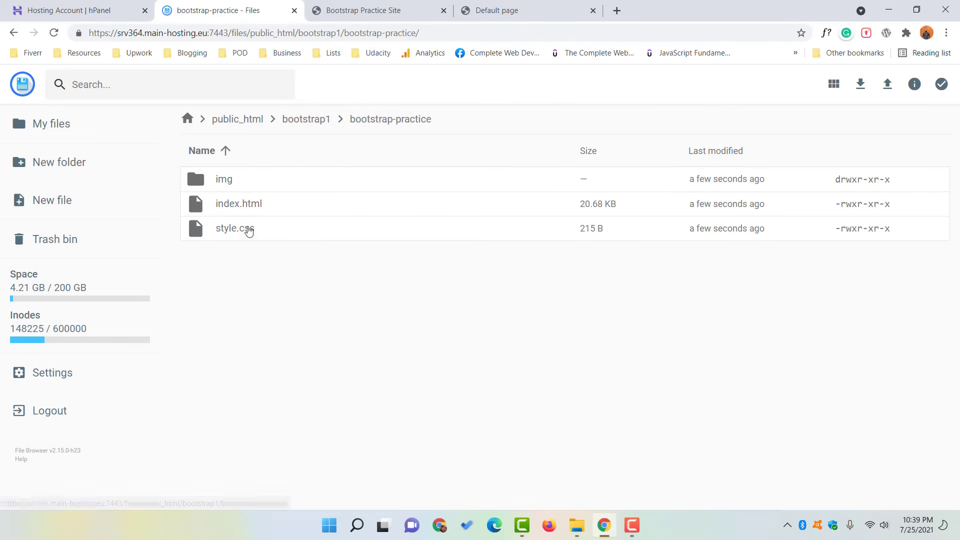
left_click(229, 186)
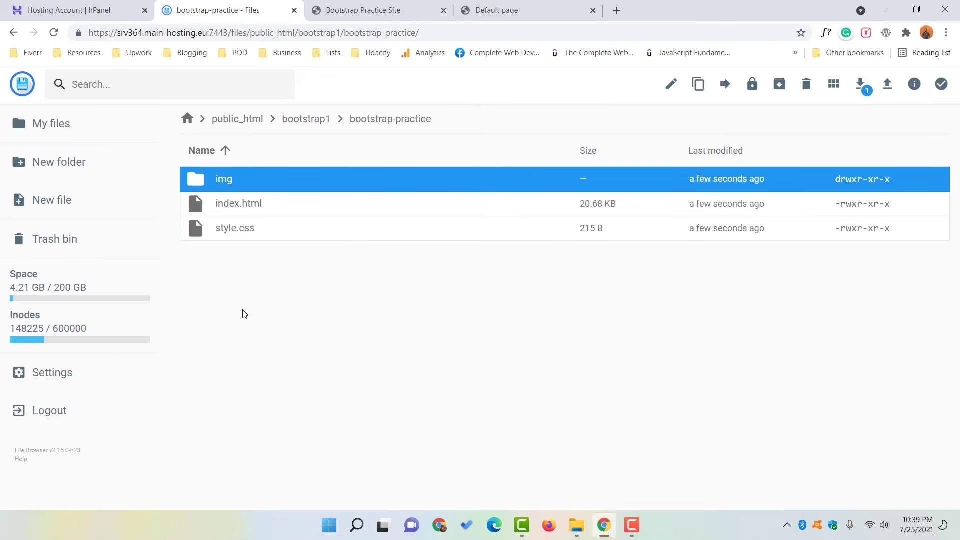
left_click(236, 215, "ctrl")
left_click(241, 238, "ctrl")
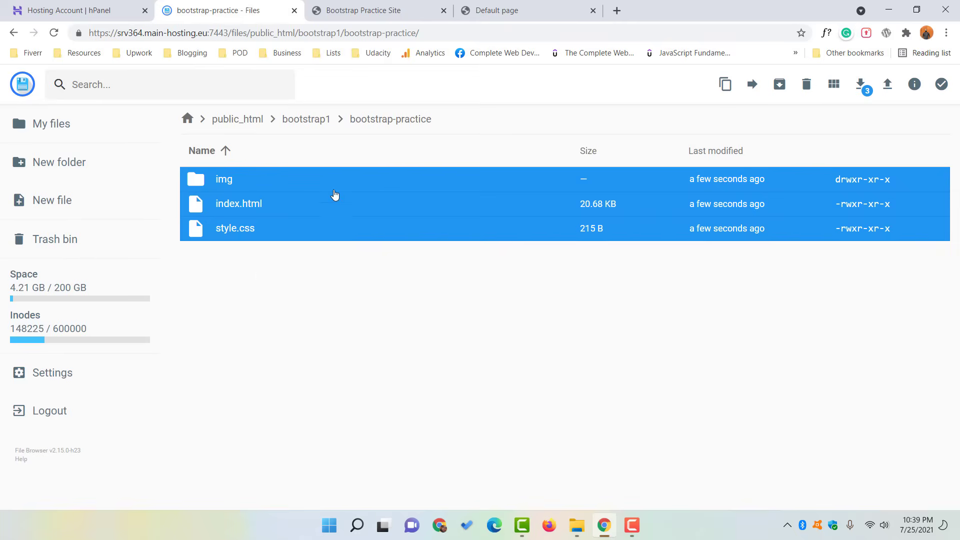
right_click(306, 207)
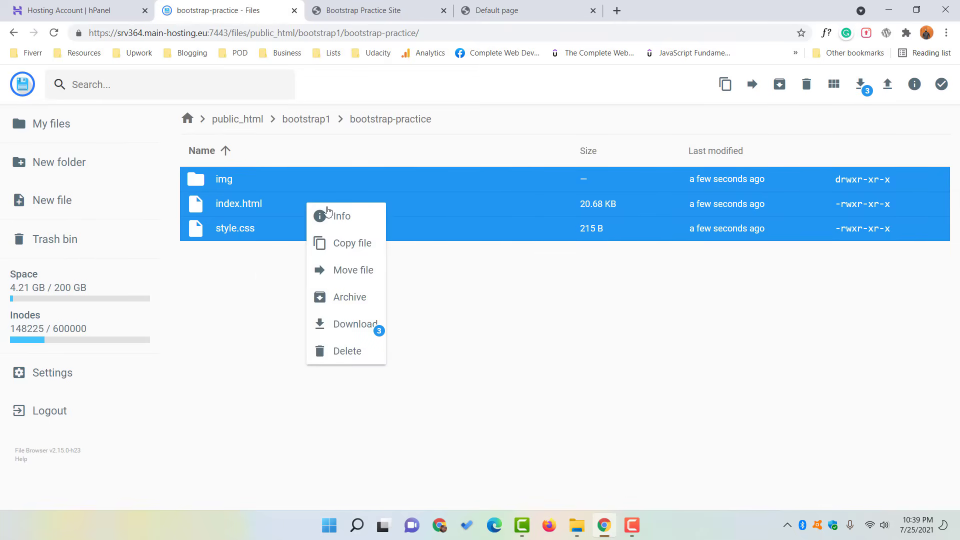
left_click(346, 277)
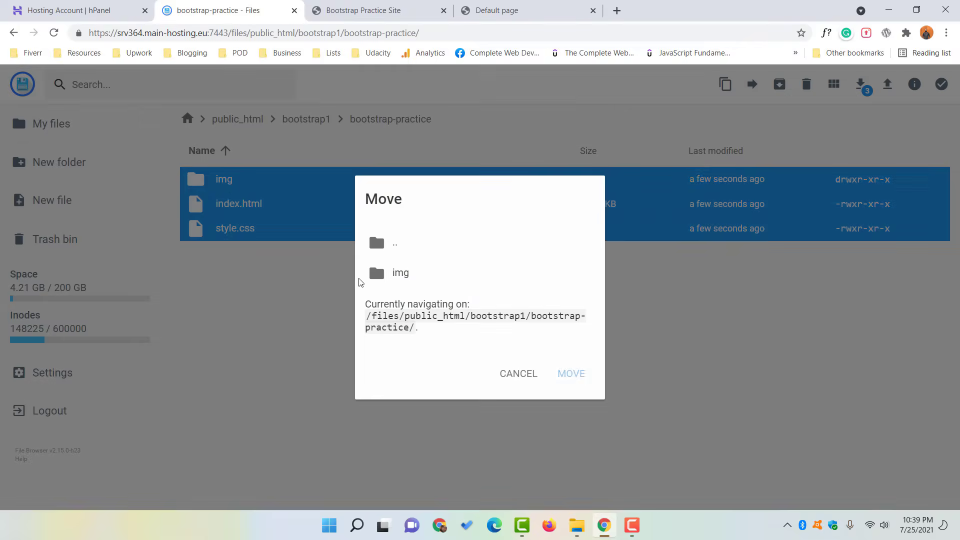
double_click(386, 253)
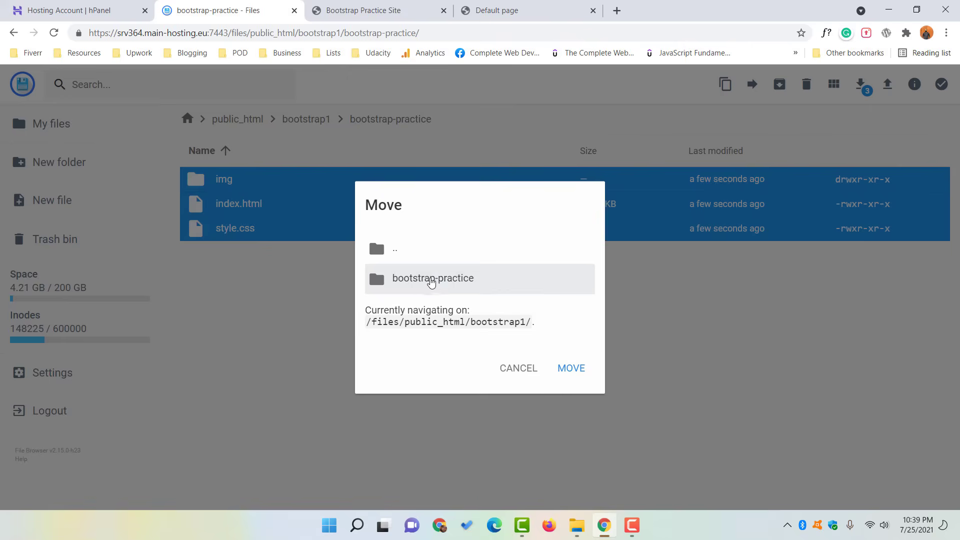
double_click(387, 253)
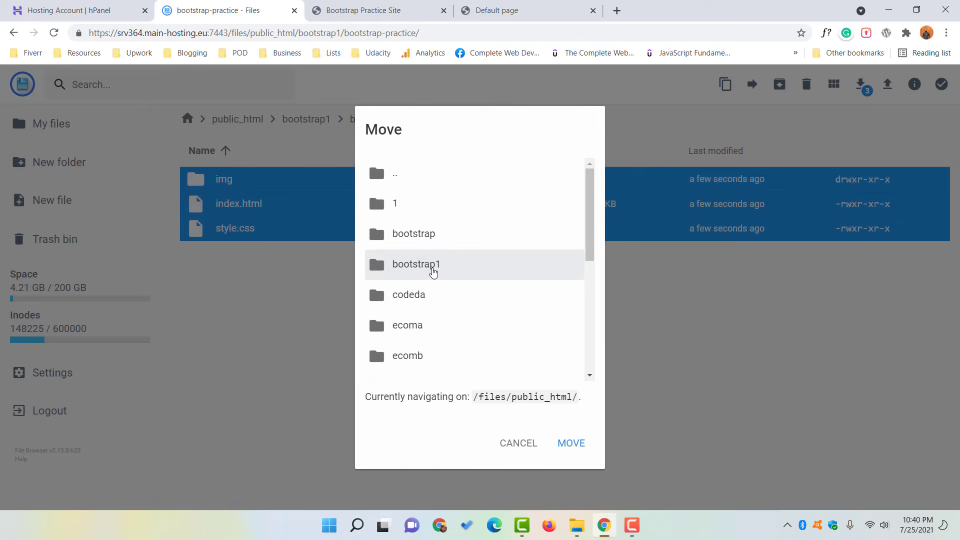
left_click(392, 271)
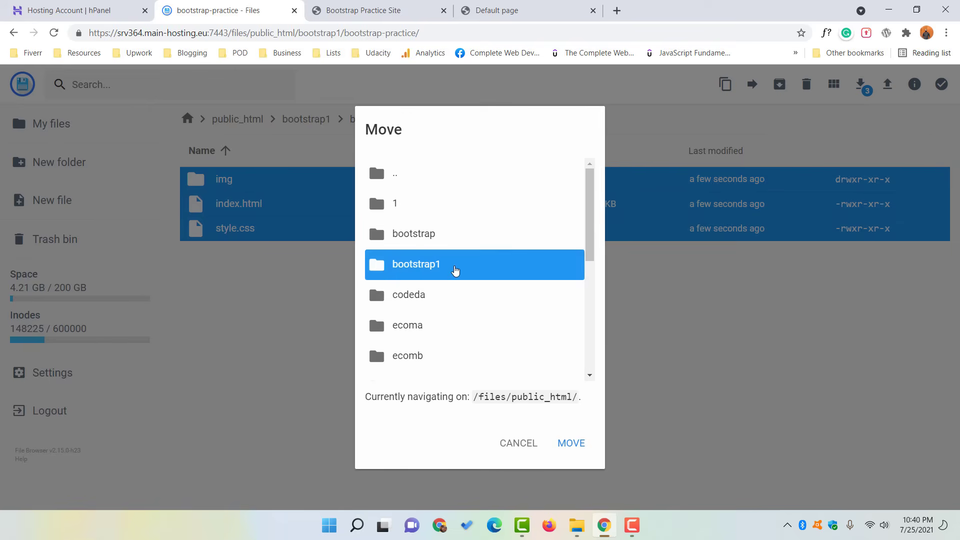
left_click(570, 443)
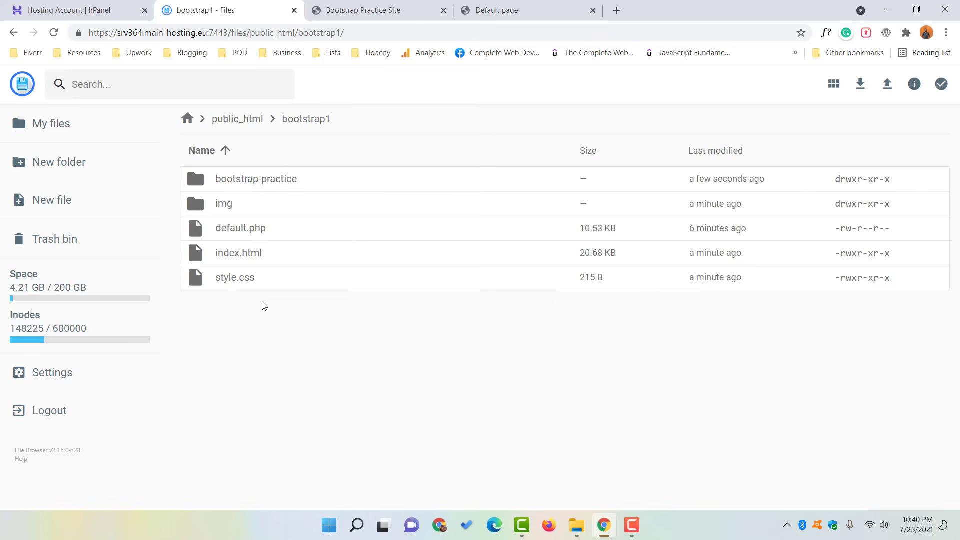
Delete the emptied bootstrap-practice folder from bootstrap1, skipping the trash bin
left_click(243, 182)
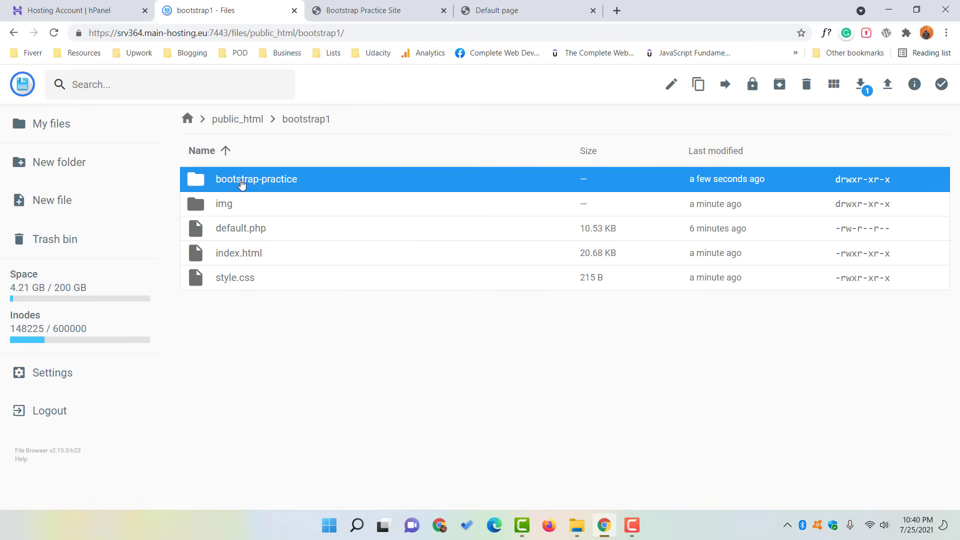
right_click(244, 183)
left_click(293, 382)
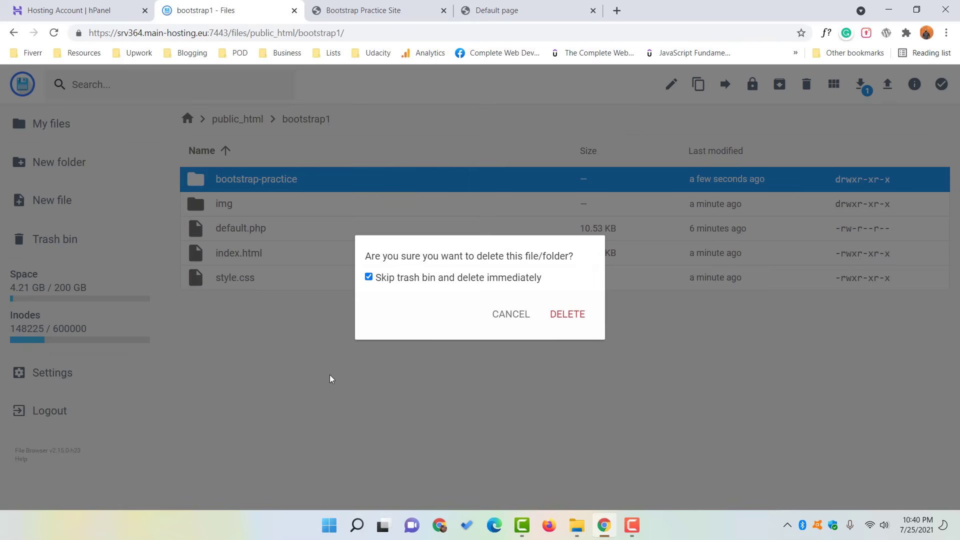
left_click(565, 315)
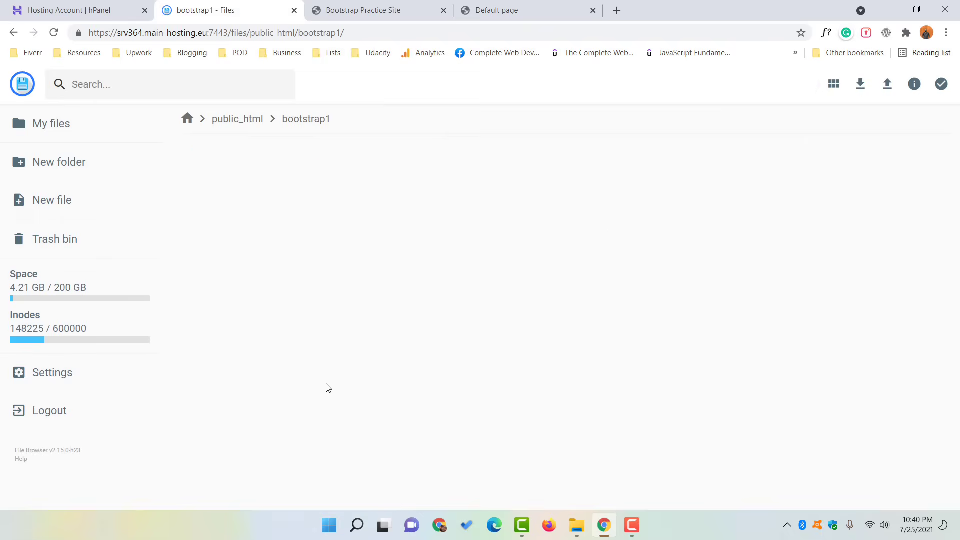
Delete default.php from the bootstrap1 folder, skipping the trash bin
left_click(227, 213)
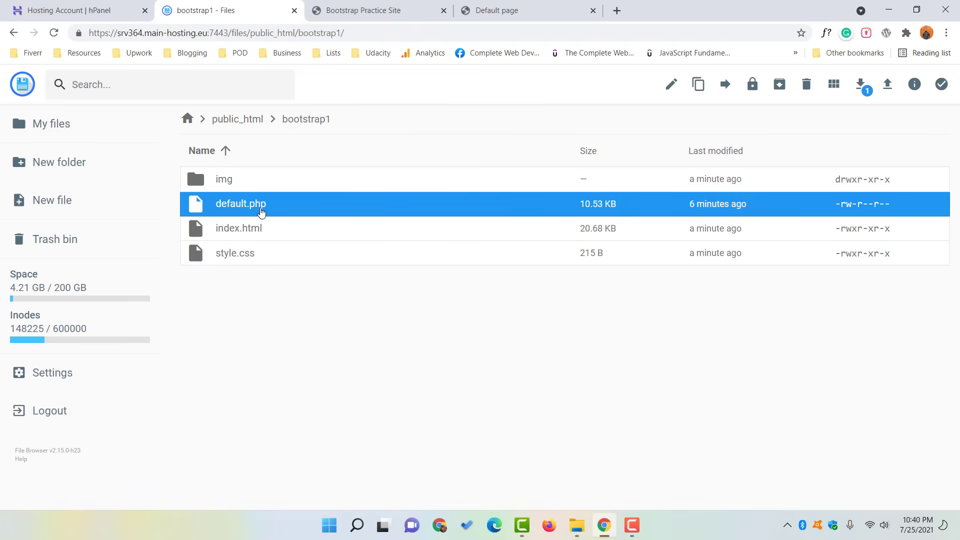
right_click(290, 205)
left_click(332, 405)
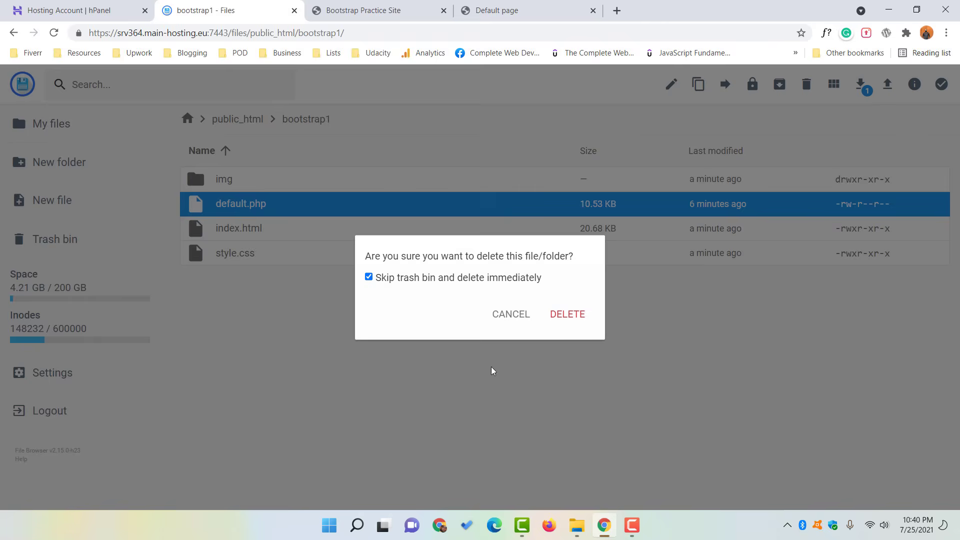
left_click(563, 327)
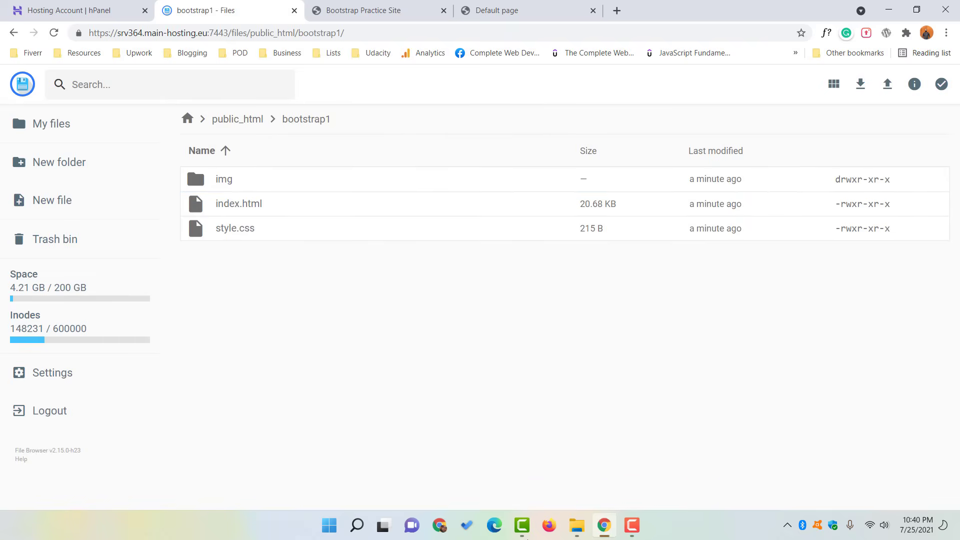
Switch to File Explorer to check the local bootstrap-practice folder's contents against the uploaded files, and return to Chrome
left_click(577, 525)
left_click(245, 241)
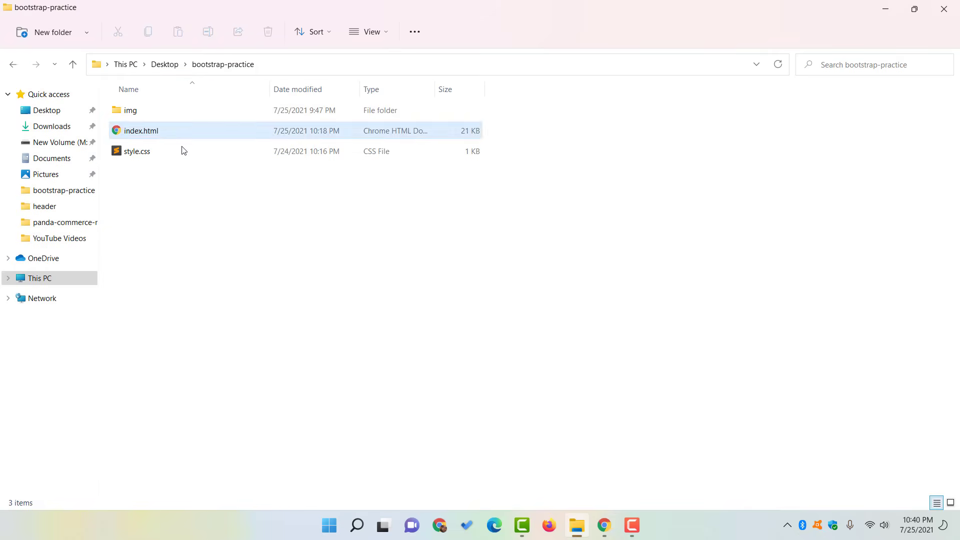
left_click(604, 525)
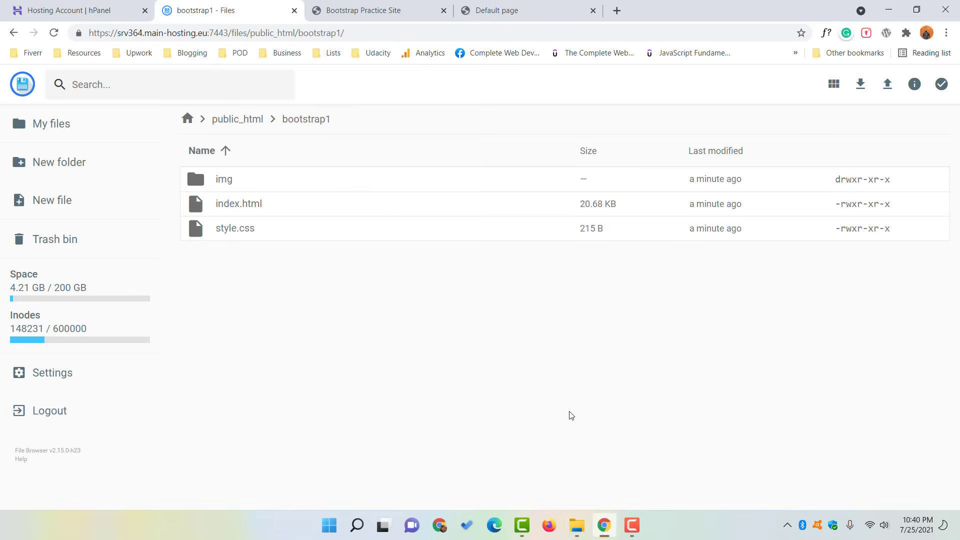
Reload the bootstrap1 subdomain page, look through the published site from top to bottom, and return to the hosting file manager
left_click(520, 12)
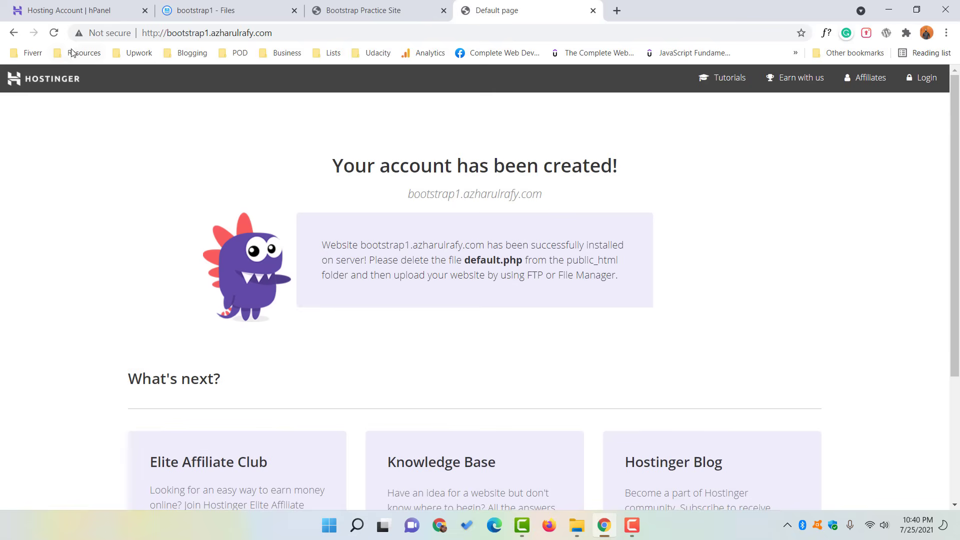
left_click(55, 34)
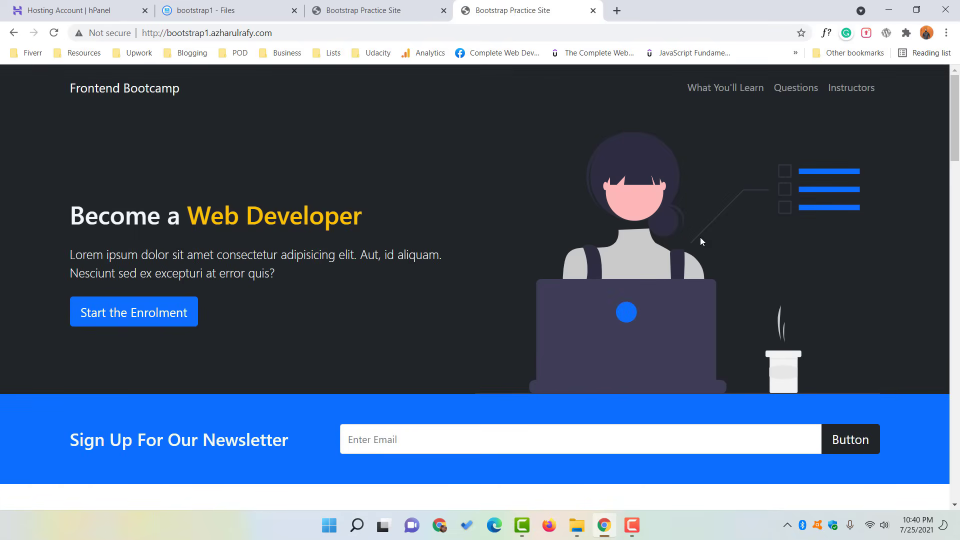
scroll(664, 256, "down", 20)
scroll(138, 411, "down", 2)
scroll(129, 422, "up", 20)
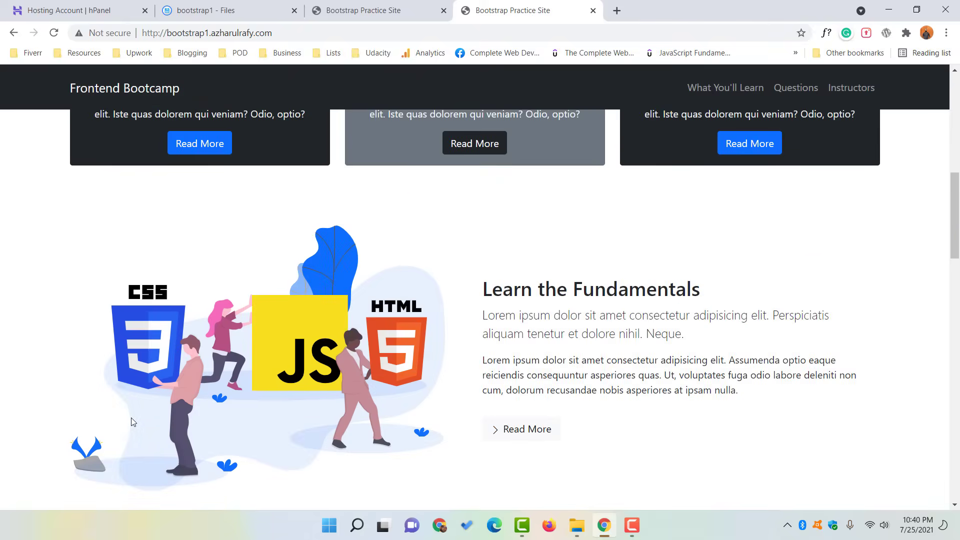
scroll(131, 419, "up", 10)
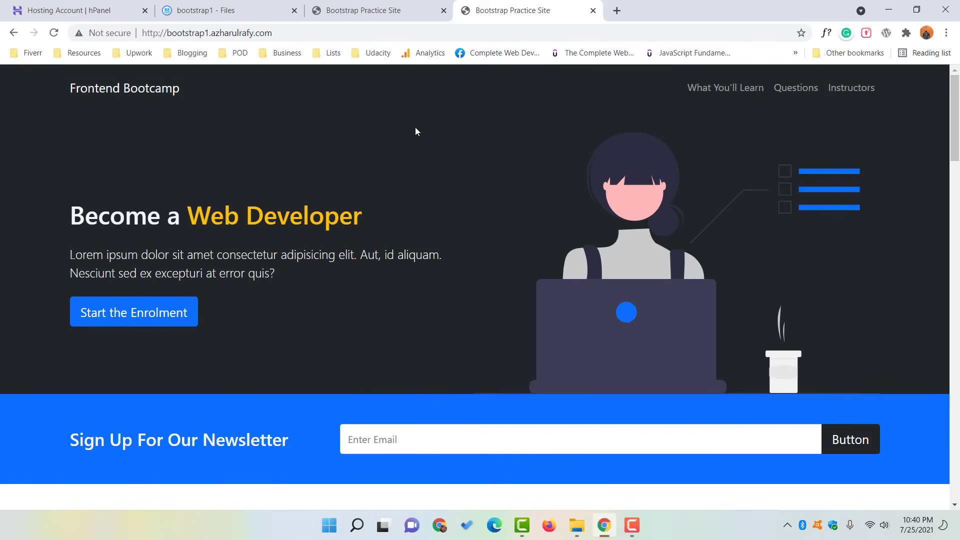
left_click(250, 7)
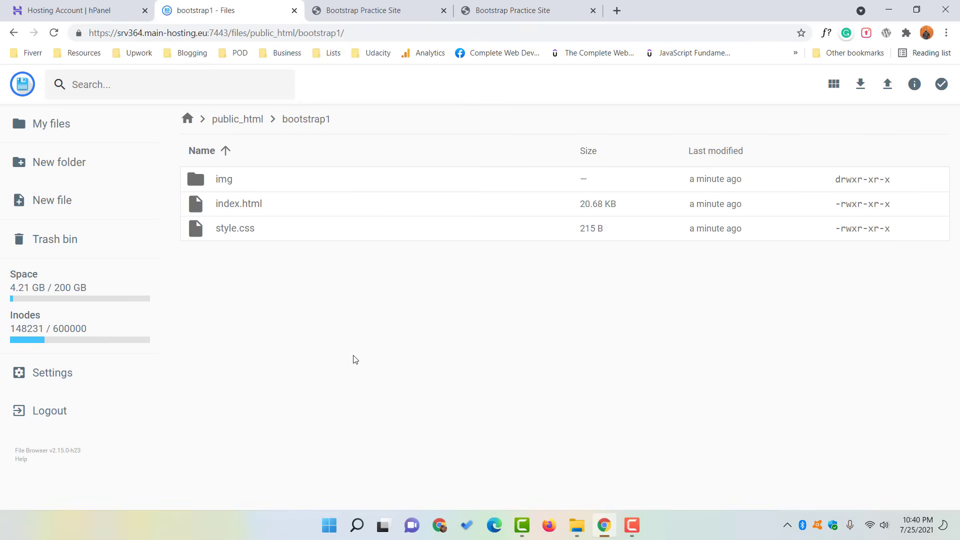